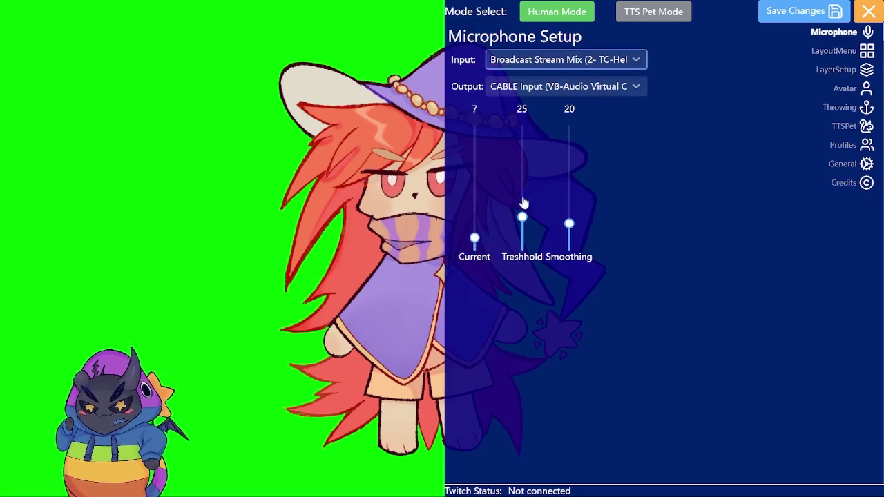
# - Set the microphone input to Chat Mic (2- TC-Helicon GoXLR M) and save the changes
pyautogui.press('Down')
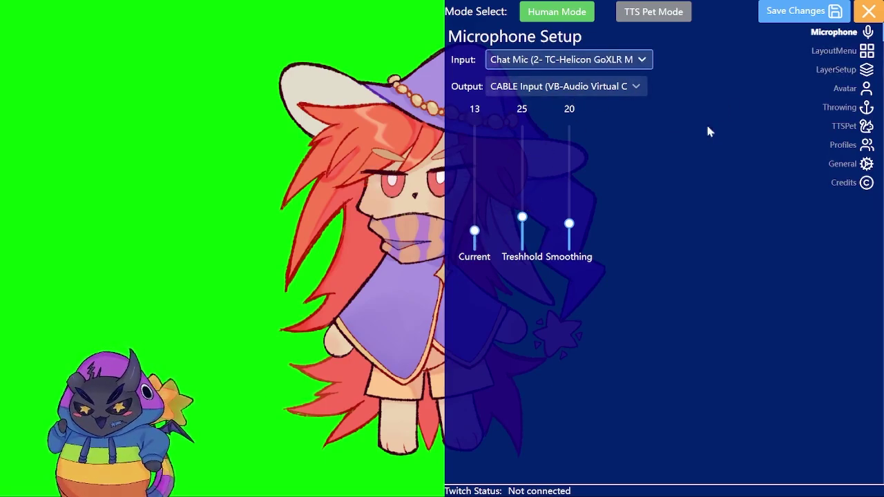
pyautogui.click(799, 12)
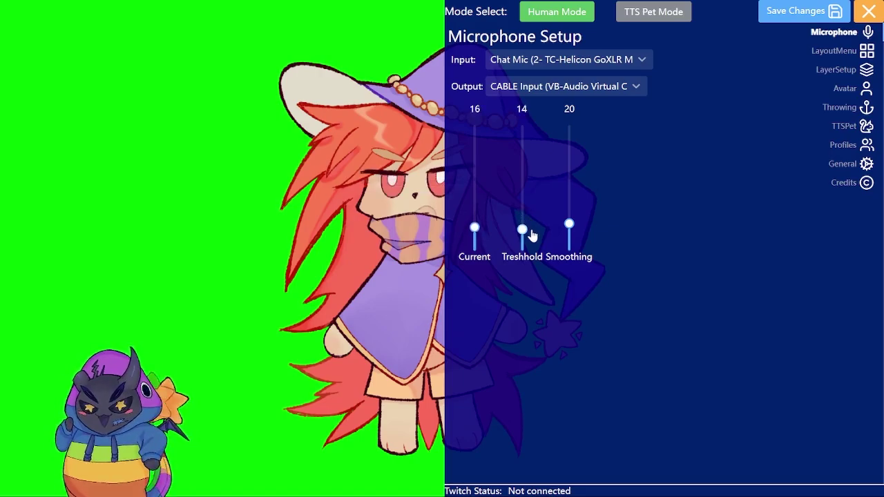
# - Lower the microphone threshold to 10, and try smoothing at 62 before returning it to 20
pyautogui.moveTo(531, 236); pyautogui.dragTo(533, 237)
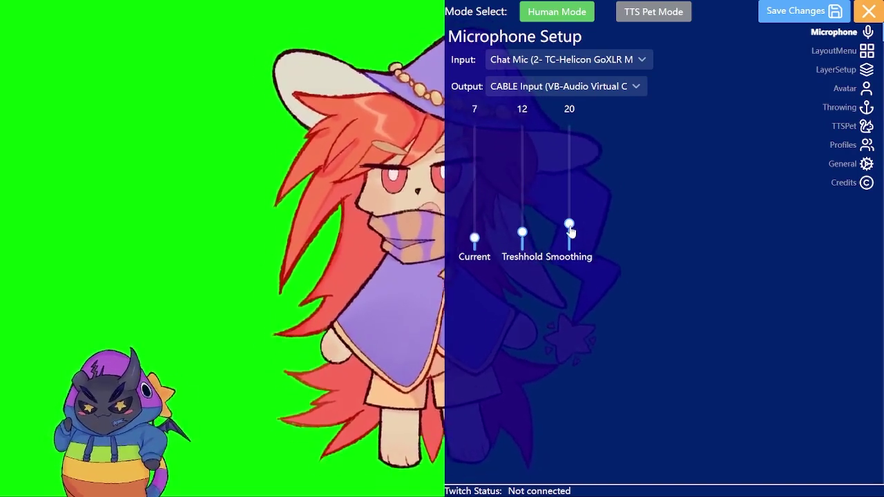
pyautogui.moveTo(576, 230); pyautogui.dragTo(580, 181)
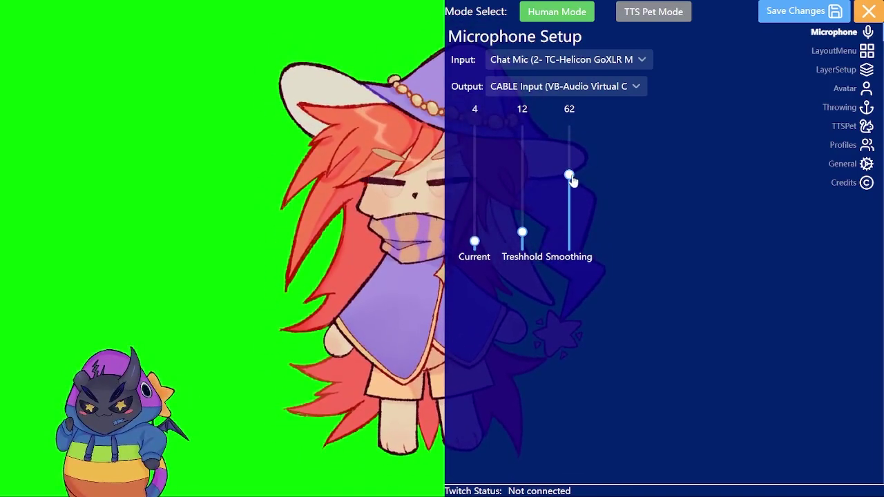
pyautogui.moveTo(573, 181); pyautogui.dragTo(591, 230)
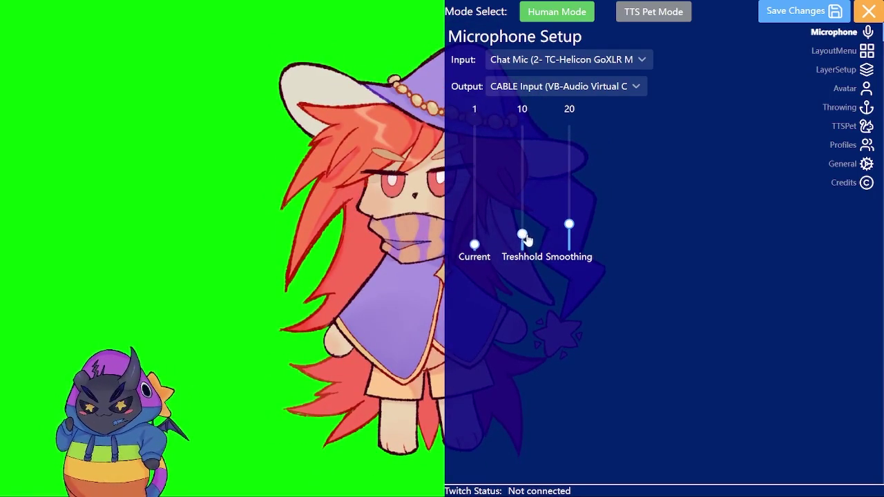
# - Add a new avatar state below Basic and assign it the hotkey LeftCtrl + Vc0
pyautogui.click(851, 90)
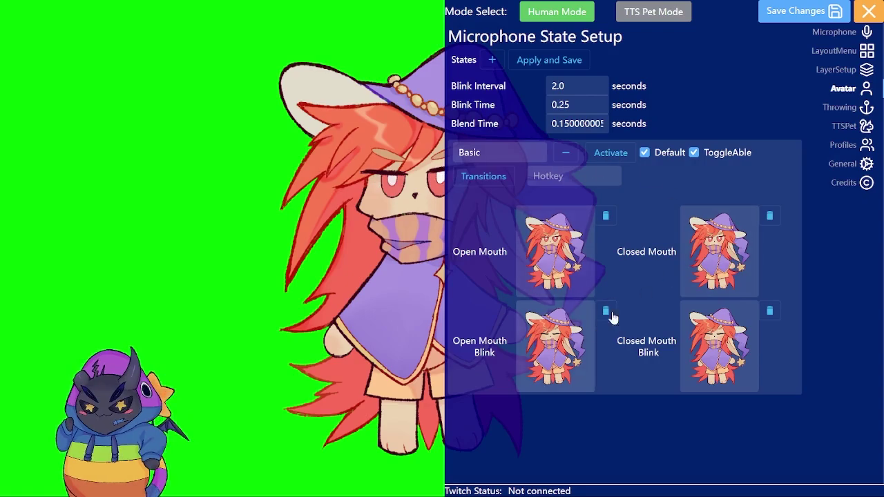
pyautogui.click(492, 60)
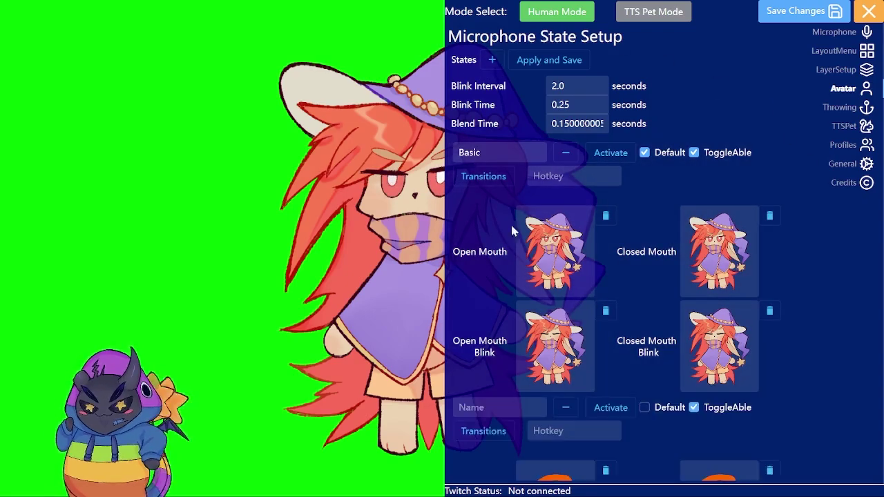
pyautogui.scroll(-2, 504, 318)
pyautogui.scroll(-1, 502, 333)
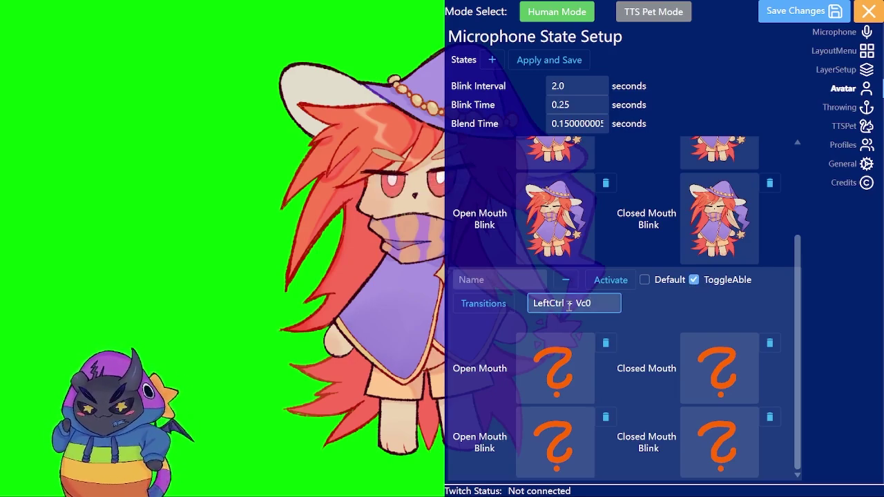
pyautogui.scroll(3, 656, 262)
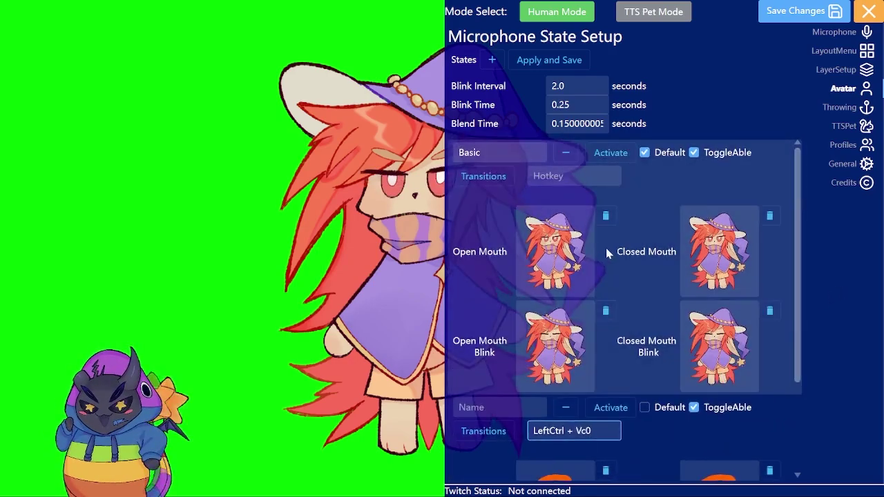
pyautogui.scroll(-3, 605, 245)
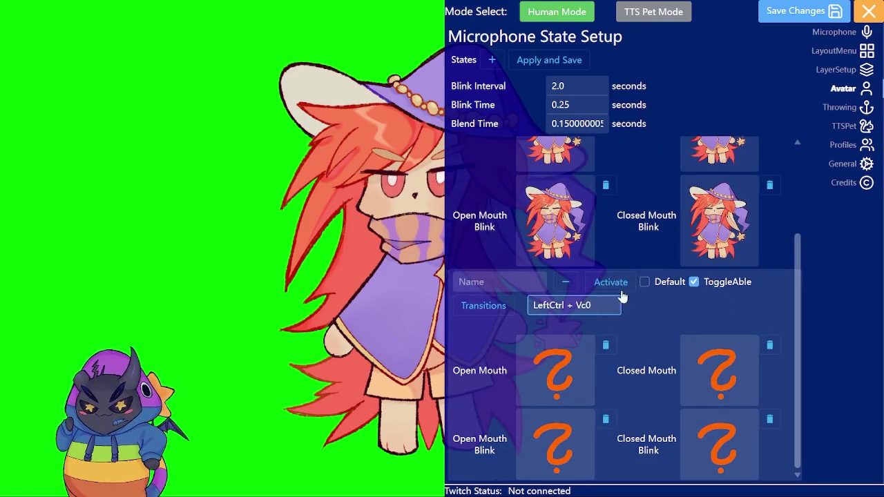
pyautogui.scroll(3, 718, 306)
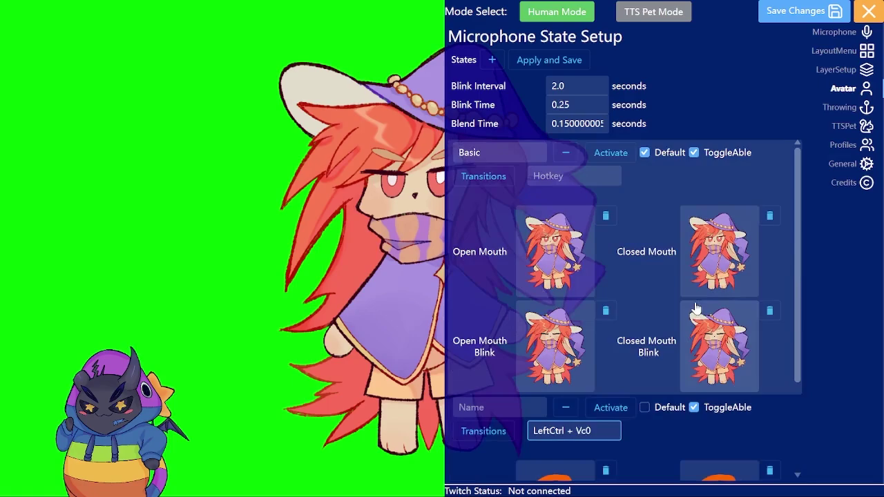
# - Inspect the Basic state's transition settings for entry and exit time, and close them without changes
pyautogui.click(484, 177)
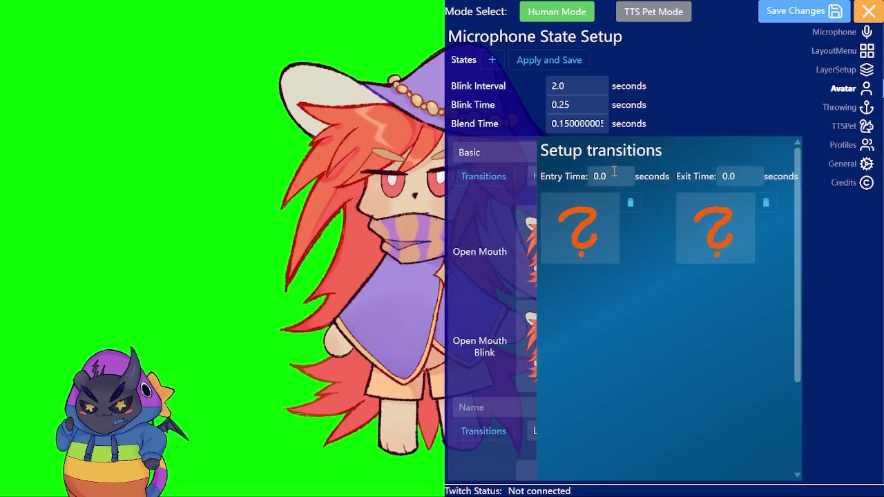
pyautogui.click(600, 181)
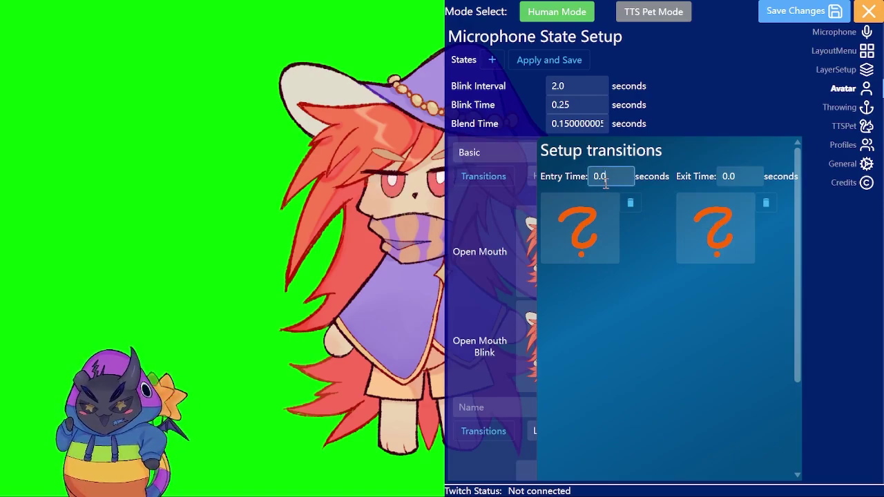
pyautogui.click(493, 278)
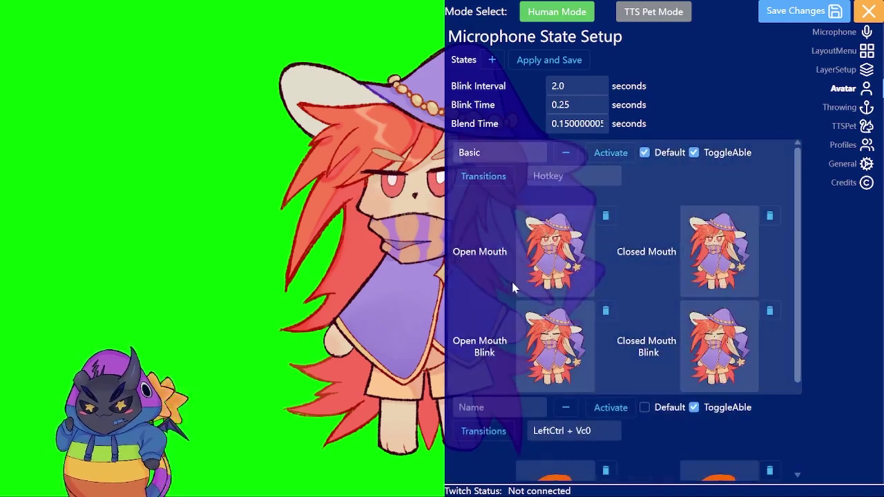
# - Compare the mouth and blink image slots of both avatar states and examine the blink interval, blink time and blend time
pyautogui.scroll(-2, 545, 228)
pyautogui.scroll(2, 594, 214)
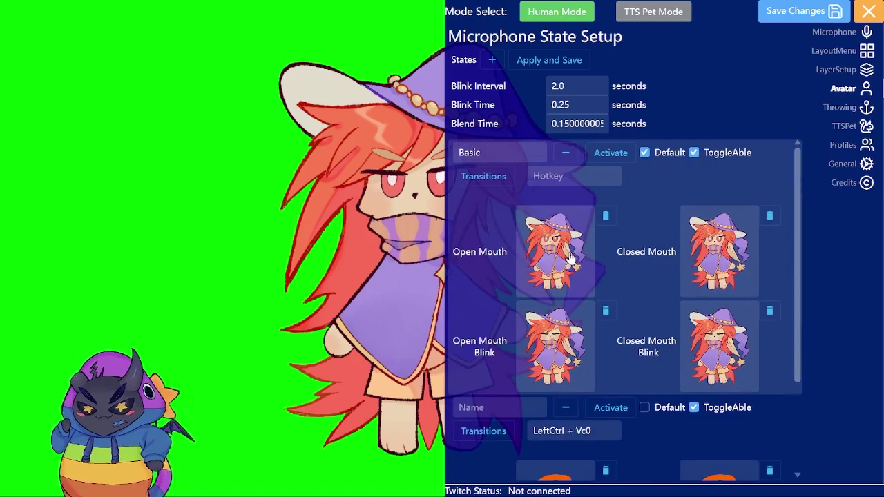
pyautogui.scroll(-2, 566, 290)
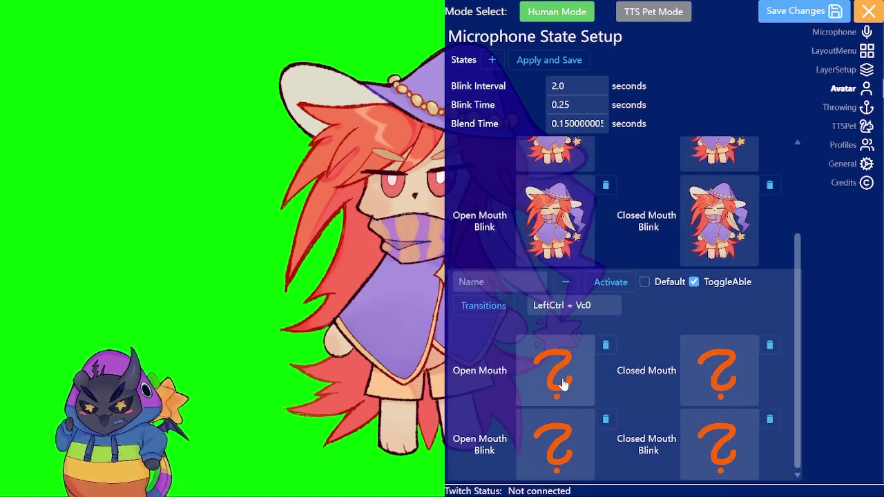
pyautogui.scroll(2, 526, 178)
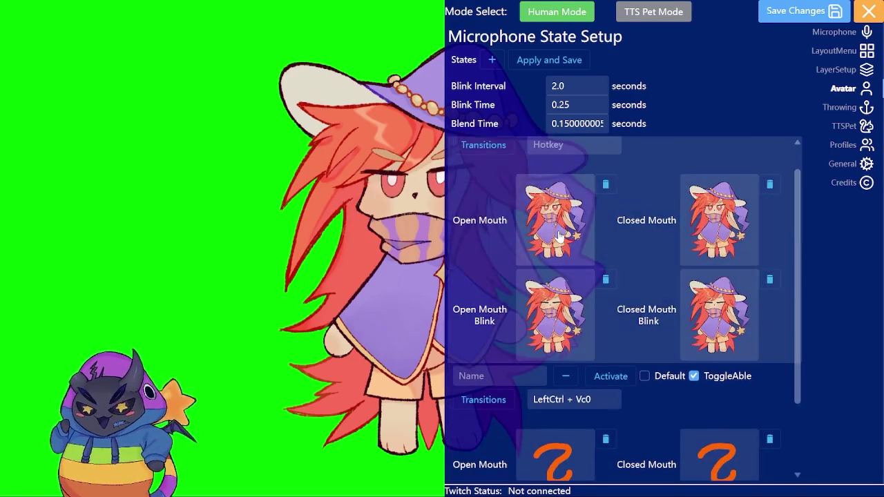
pyautogui.scroll(-1, 556, 248)
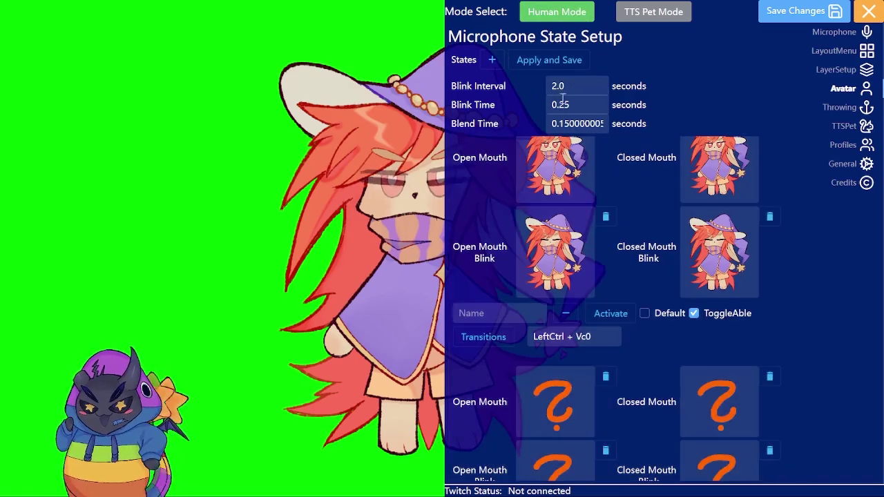
pyautogui.scroll(2, 537, 207)
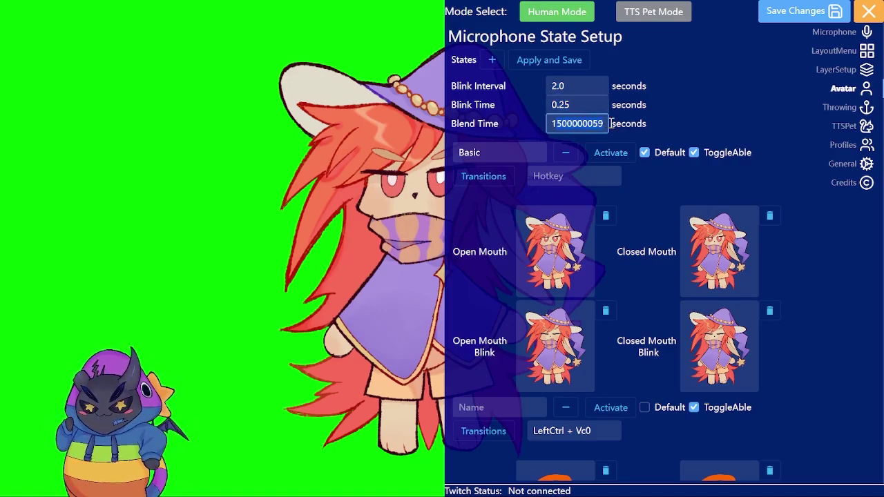
pyautogui.click(584, 104)
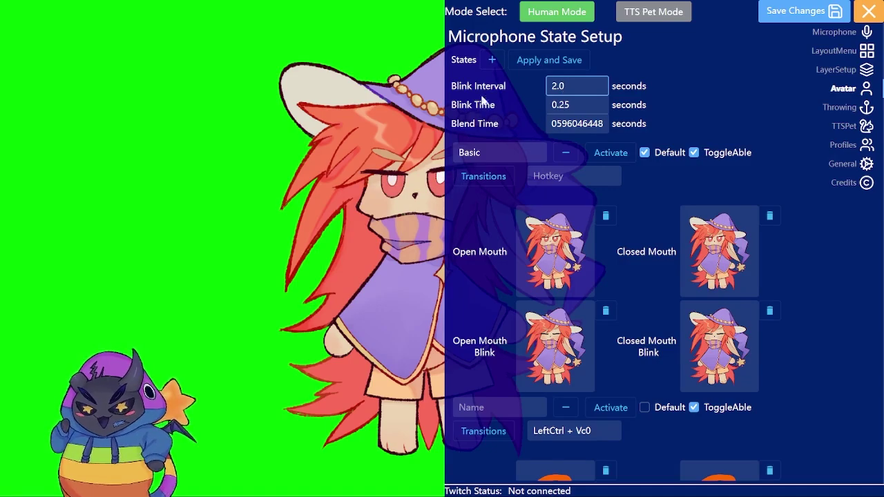
pyautogui.click(521, 124)
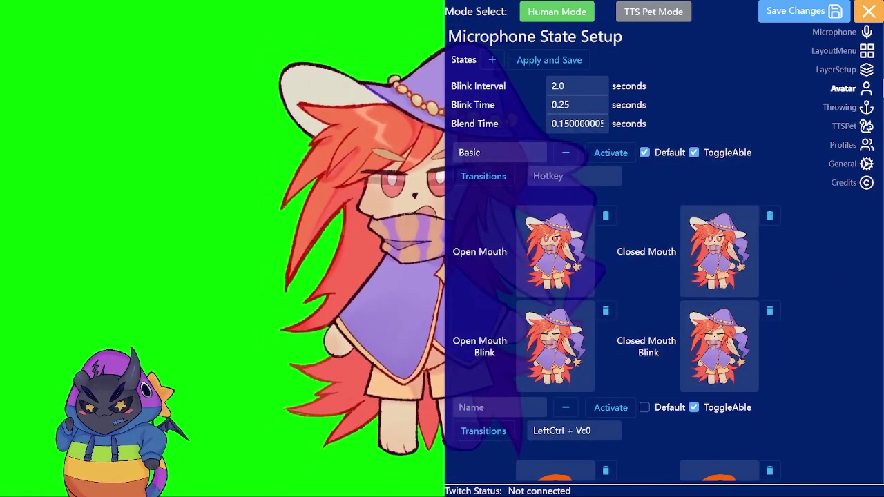
# - Enable the Twitch connection in the general settings
pyautogui.click(850, 168)
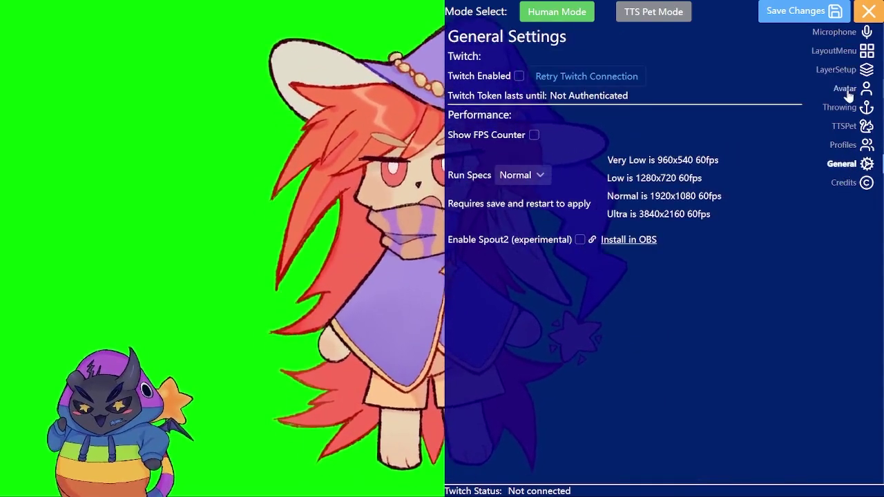
pyautogui.click(850, 90)
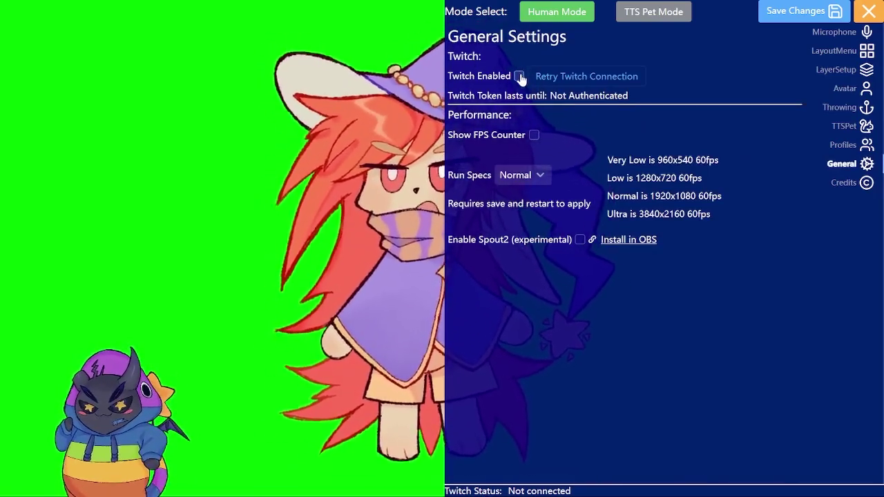
pyautogui.click(519, 76)
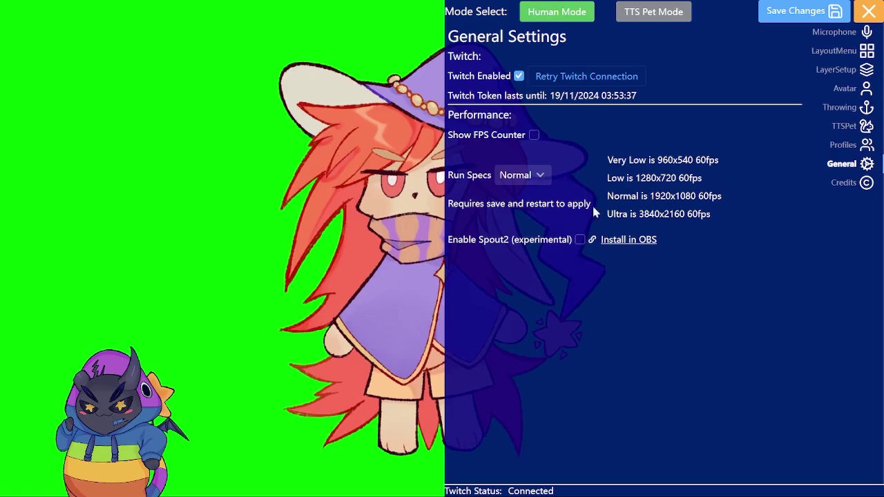
# - Keep Run Specs at Normal and enable the experimental Spout2 output
pyautogui.click(519, 177)
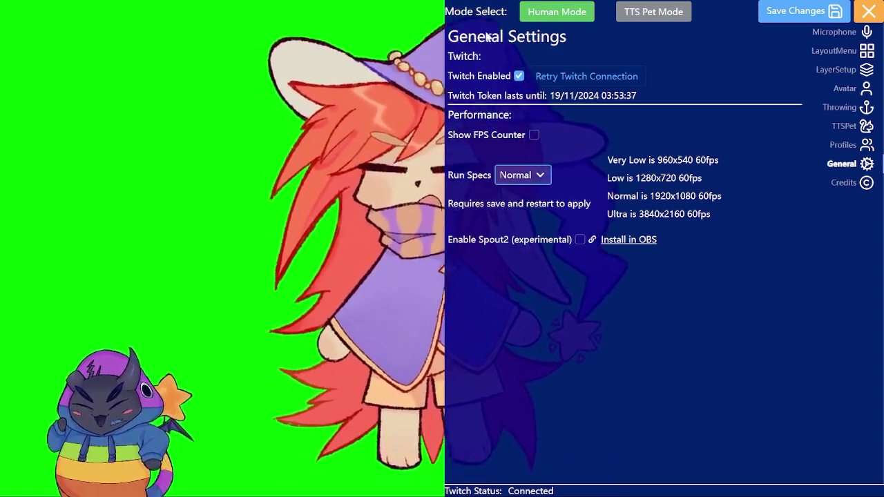
pyautogui.click(580, 240)
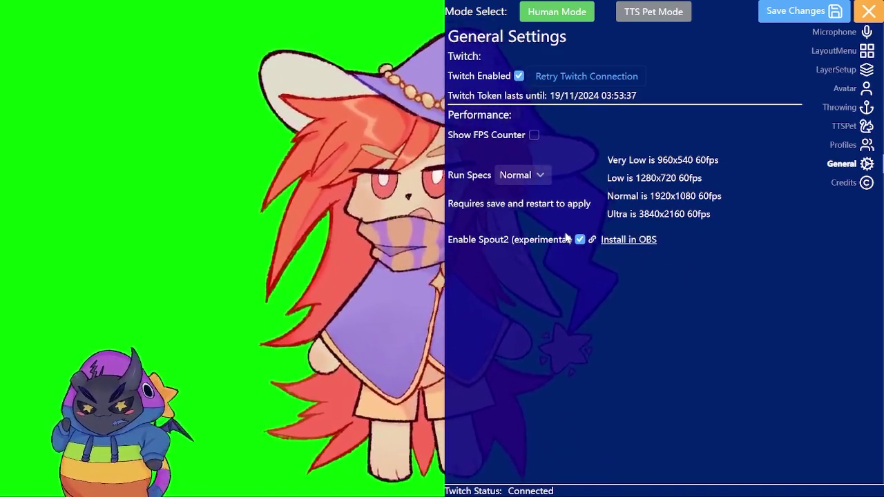
# - Open the OBS Spout2 plugin's GitHub page and go to its latest release, OBS 29 - Filter + Spout Out fixes
pyautogui.click(602, 239)
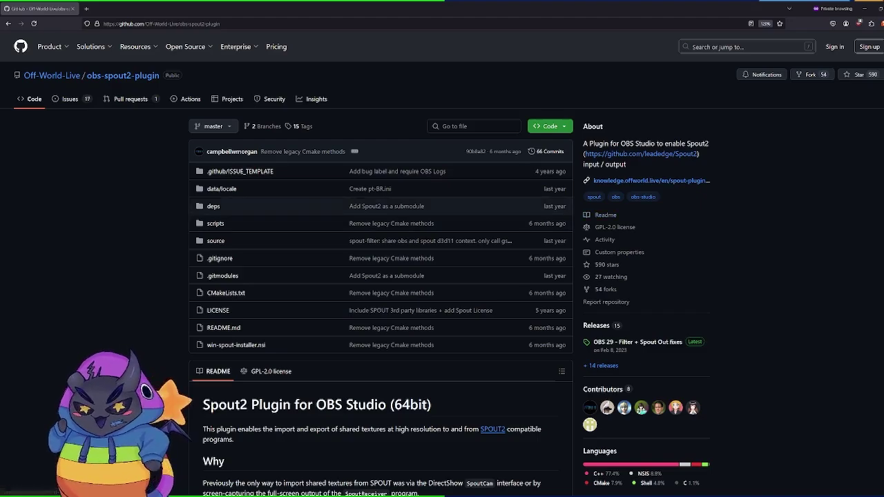
pyautogui.scroll(-2, 442, 263)
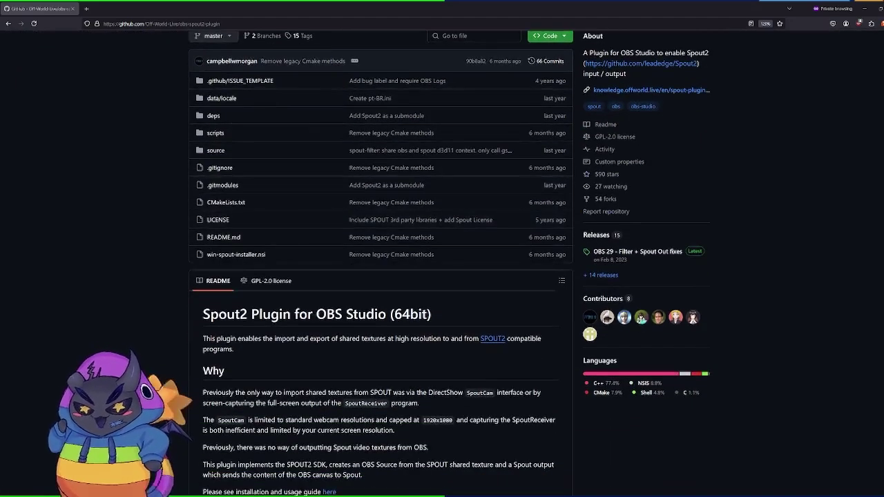
pyautogui.click(624, 254)
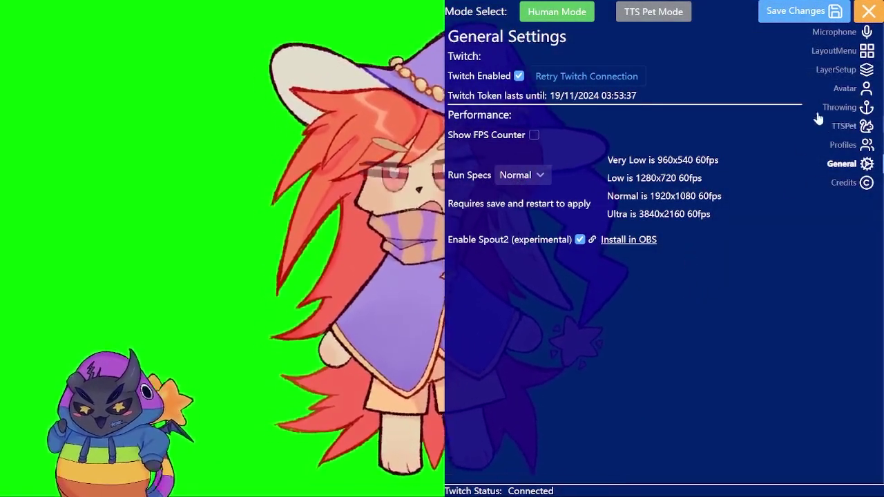
# - Set the WiggleOnTalk offset of the Basic trigger to 5 pixels in the layer setup
pyautogui.click(835, 69)
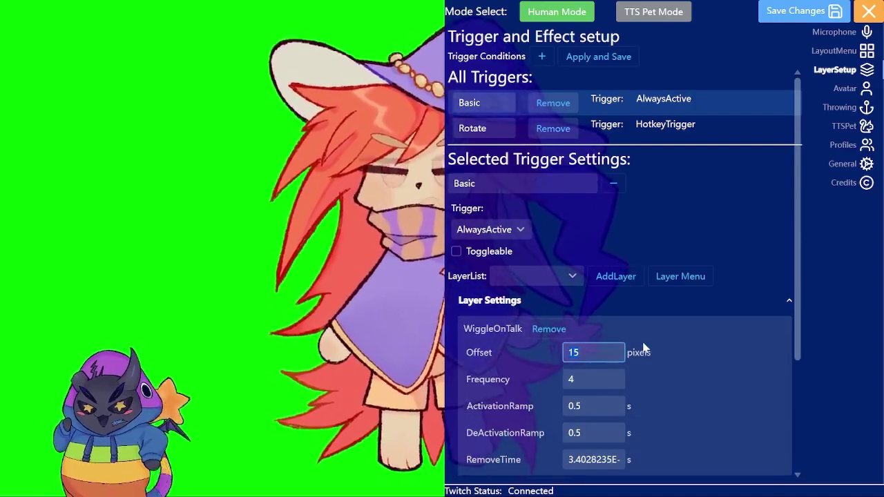
pyautogui.click(577, 353)
pyautogui.press('BackSpace')
pyautogui.press('BackSpace')
pyautogui.write('5')
# - Set SquishOnTalk StrengthY to 0 % for the Basic trigger, and apply and save the trigger setup
pyautogui.scroll(-5, 688, 338)
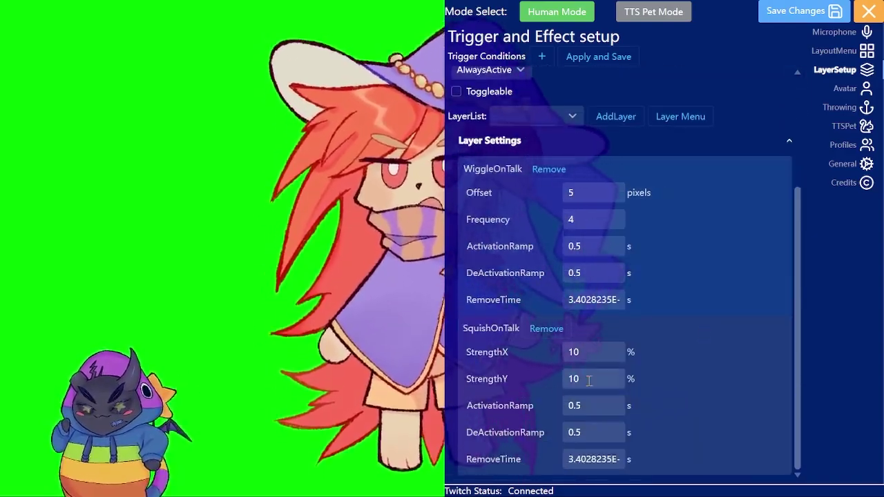
pyautogui.click(576, 378)
pyautogui.press('BackSpace')
pyautogui.press('BackSpace')
pyautogui.write('0')
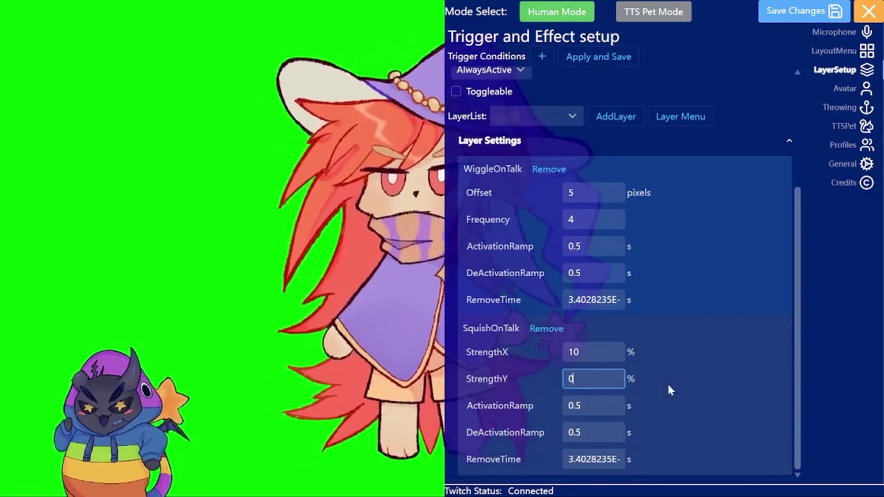
pyautogui.click(598, 57)
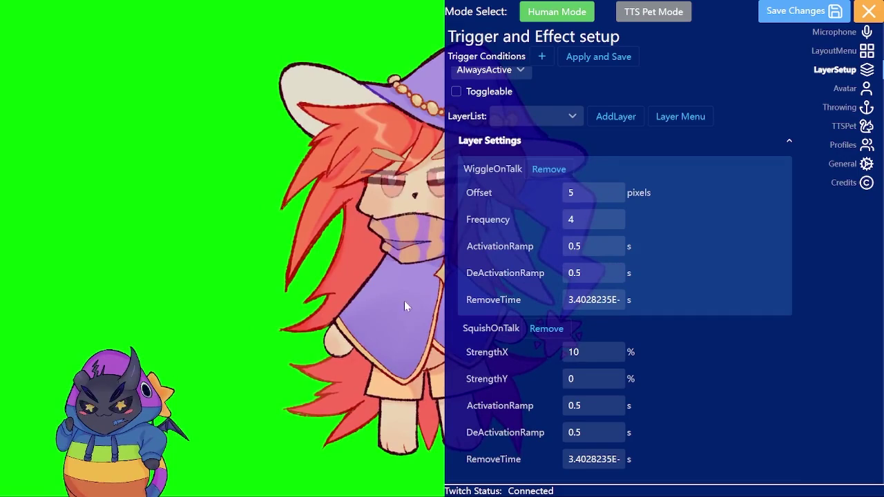
# - Display the Rotate trigger's settings to examine its hotkey and rotation effect
pyautogui.scroll(3, 673, 219)
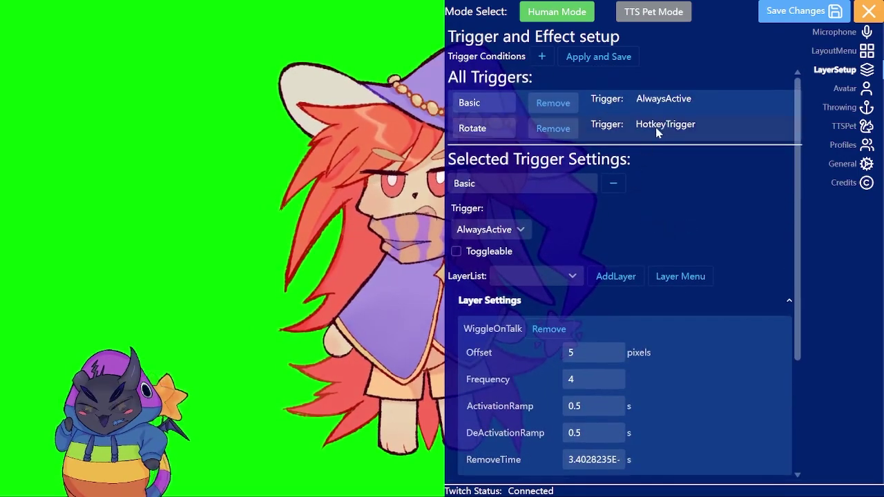
pyautogui.click(657, 132)
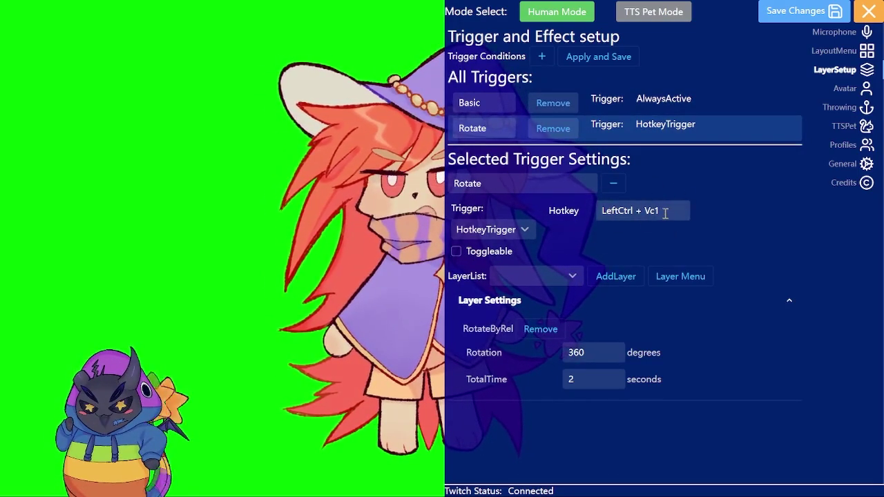
# - Test the Rotate trigger's hotkey and look through the available layer effects without adding one
pyautogui.hotkey('ctrl', '1')
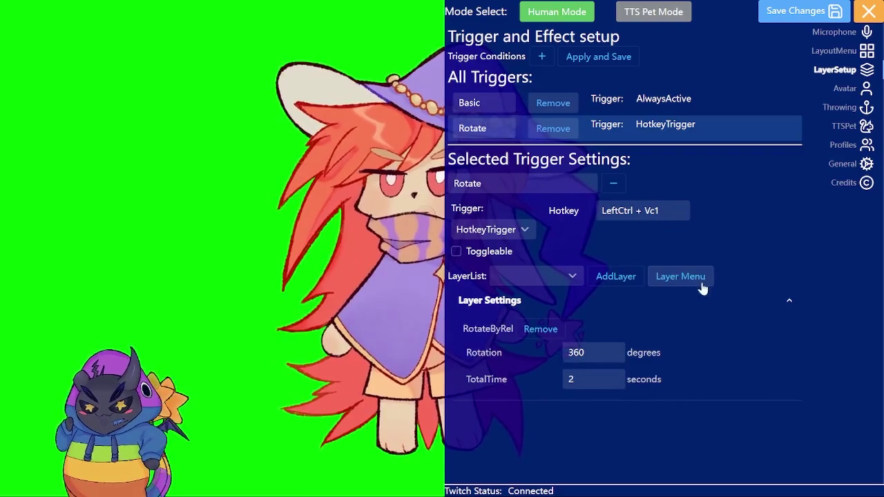
pyautogui.click(692, 280)
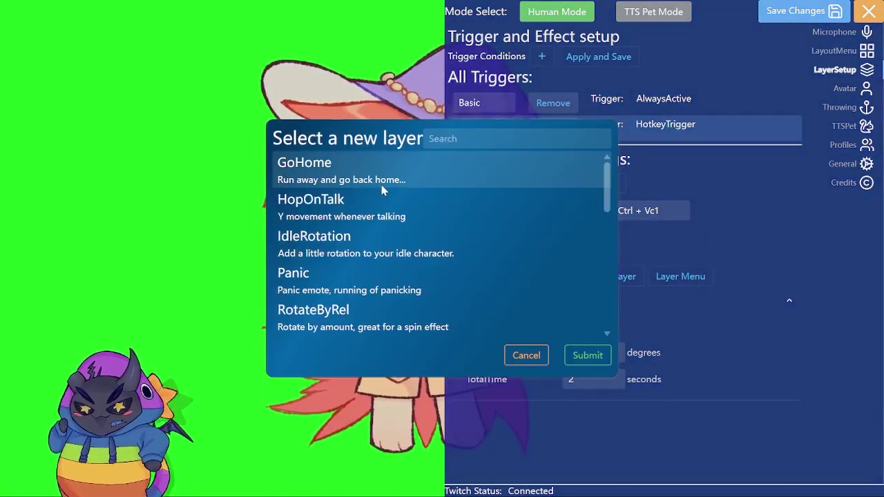
pyautogui.scroll(-6, 379, 193)
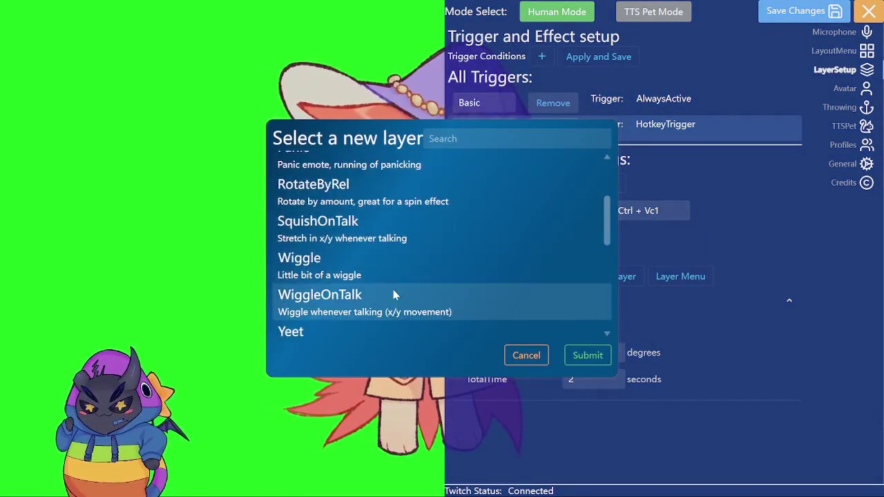
pyautogui.scroll(-6, 391, 255)
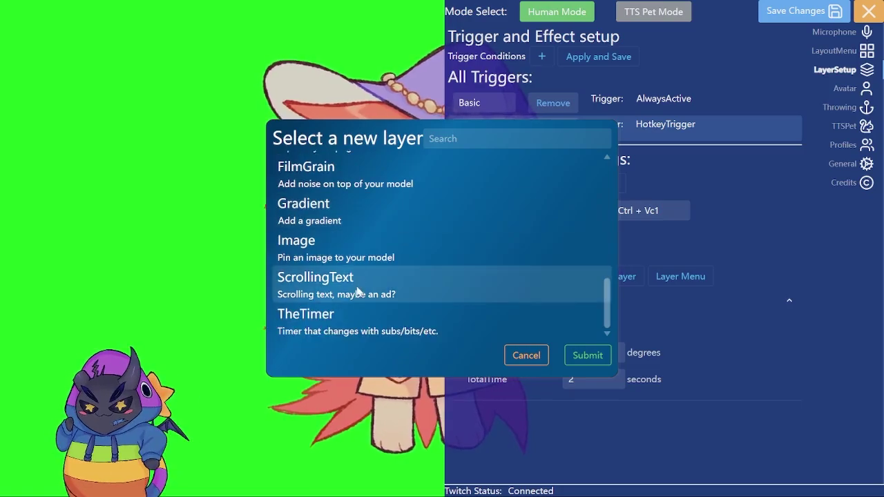
pyautogui.scroll(8, 410, 335)
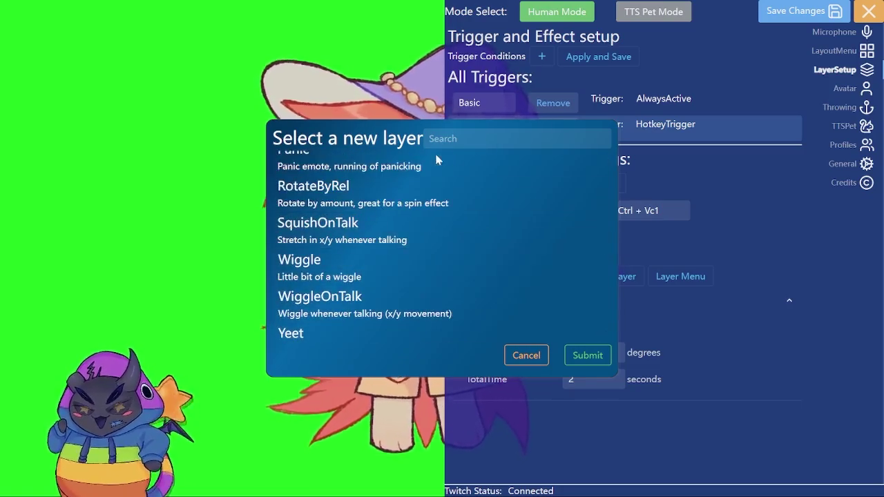
pyautogui.scroll(4, 432, 166)
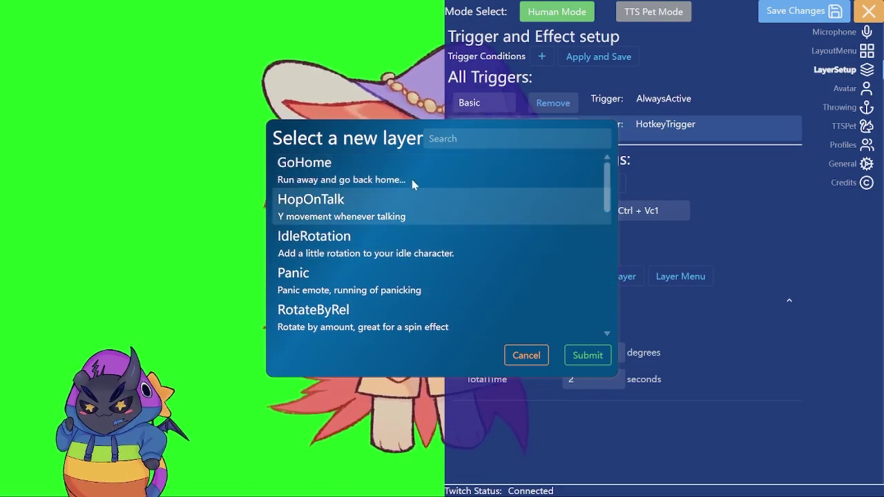
pyautogui.scroll(-10, 391, 231)
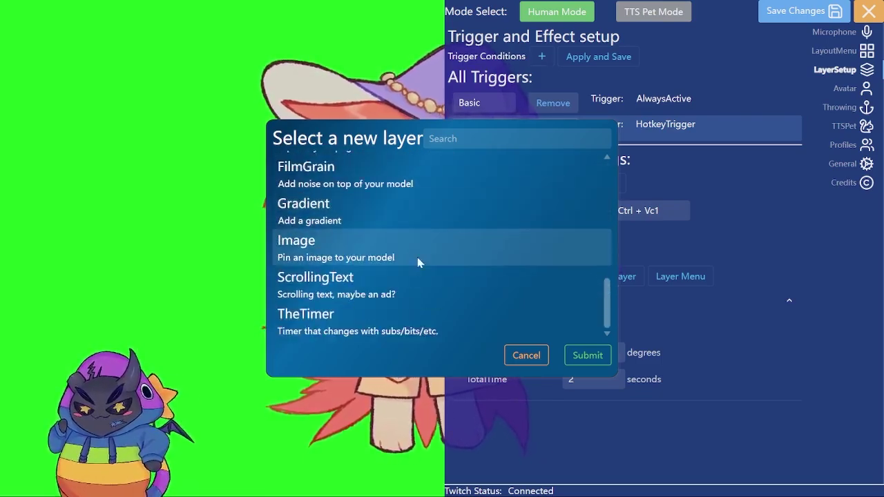
pyautogui.click(524, 356)
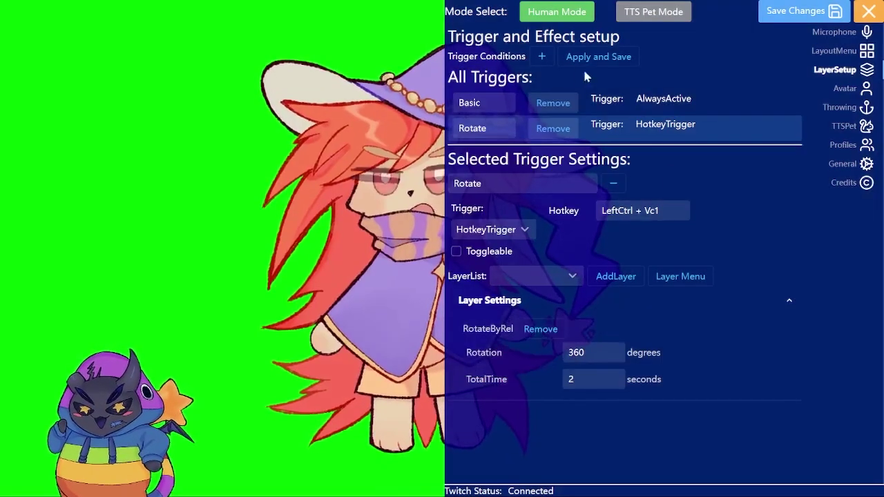
# - Add a trigger named Twitch Bits and set its trigger type to TwitchBits
pyautogui.click(541, 58)
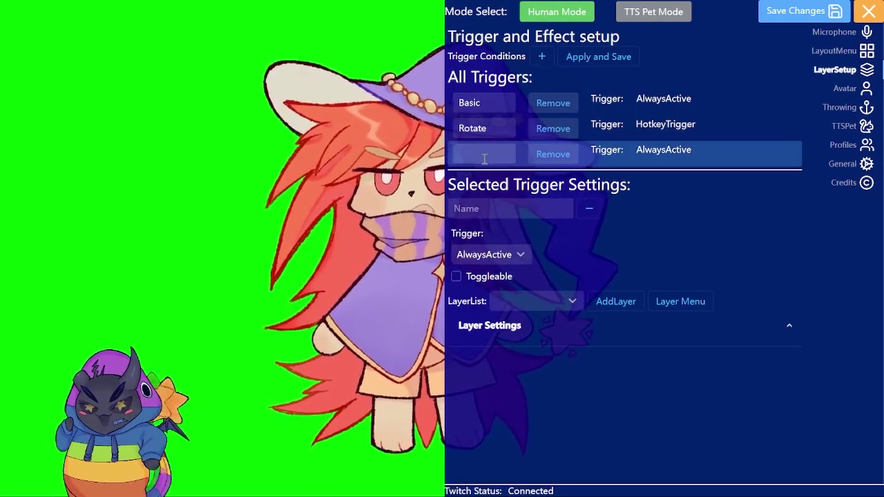
pyautogui.click(485, 154)
pyautogui.write('Twi')
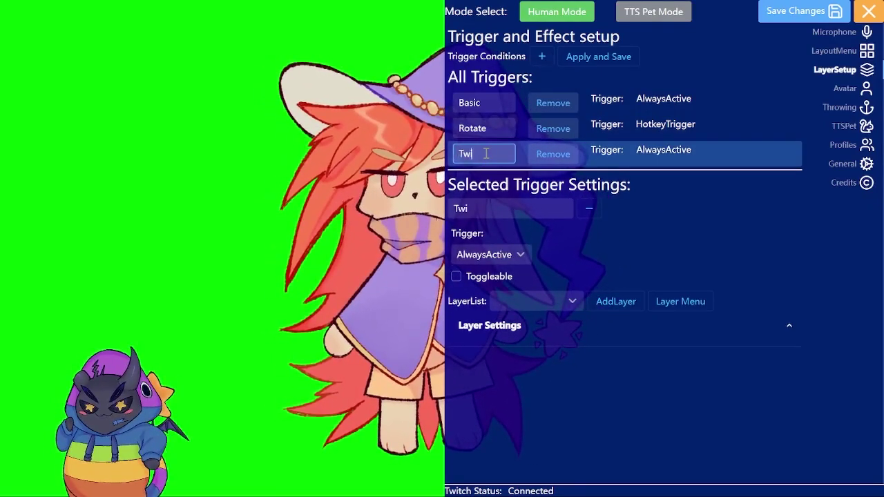
pyautogui.write('tch Bits')
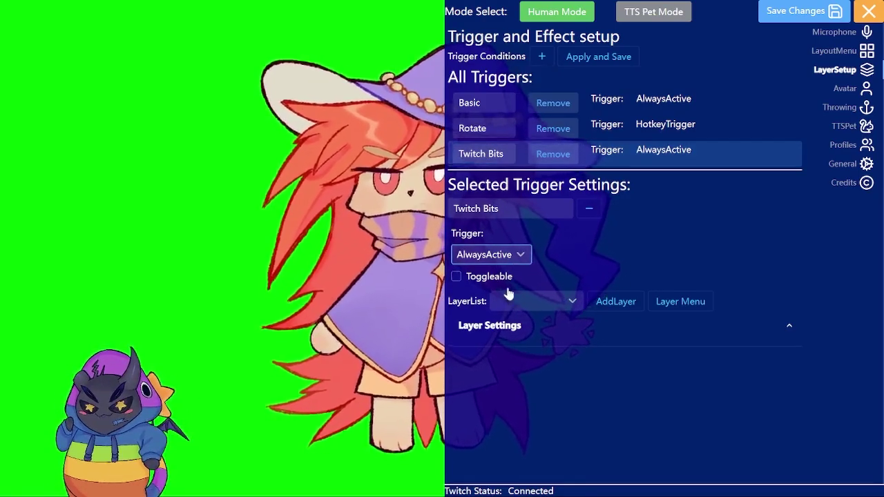
pyautogui.click(505, 254)
pyautogui.click(503, 335)
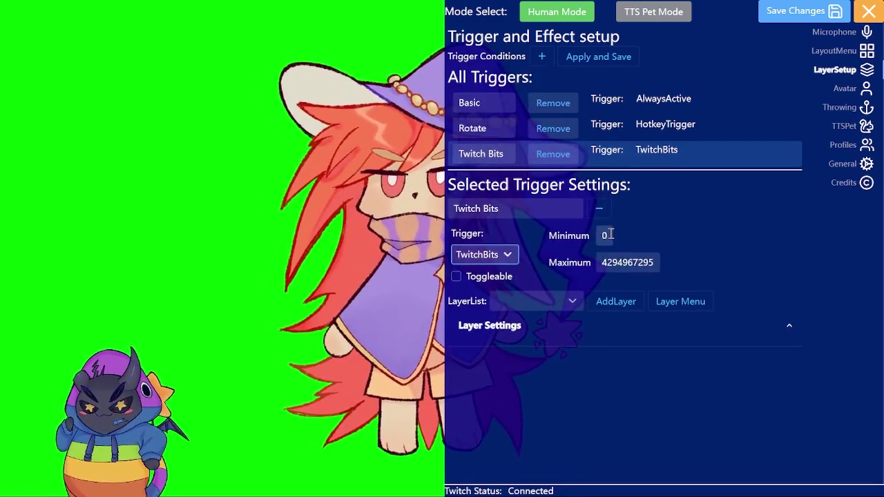
pyautogui.click(602, 237)
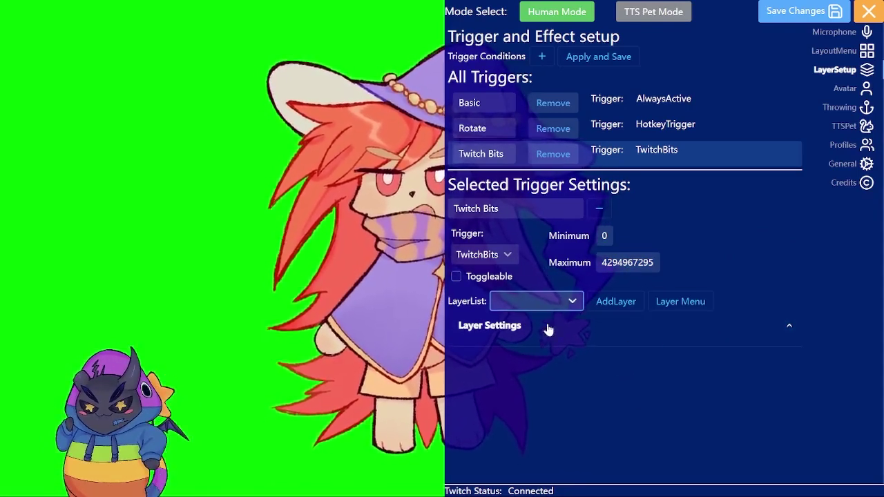
# - Add the Panic layer to the Twitch Bits trigger and make it a HotkeyTrigger with LeftCtrl + Vc2
pyautogui.click(681, 301)
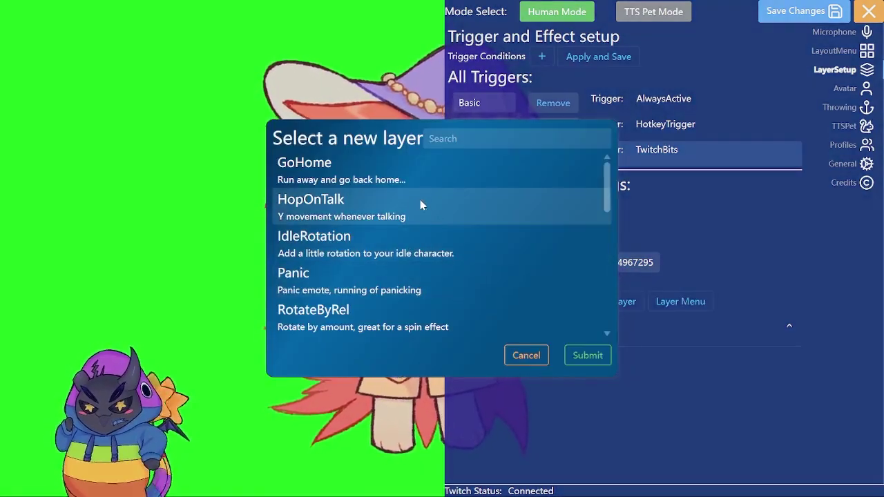
pyautogui.click(579, 360)
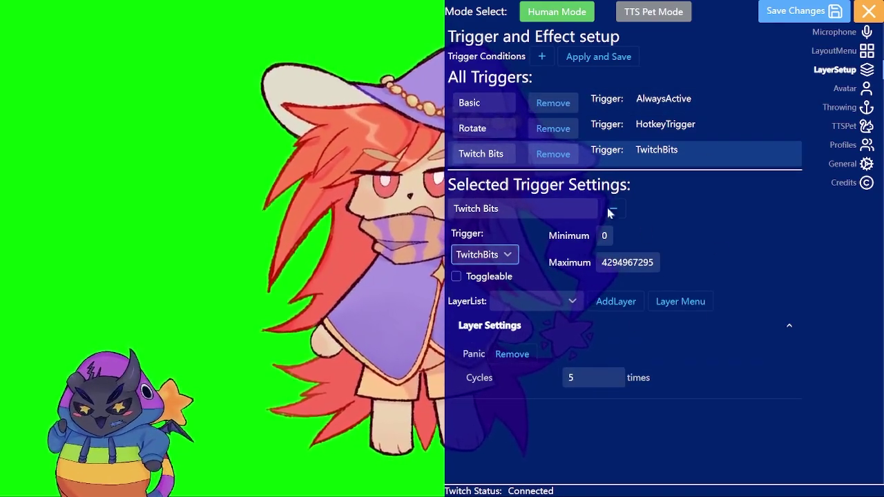
pyautogui.press('Up')
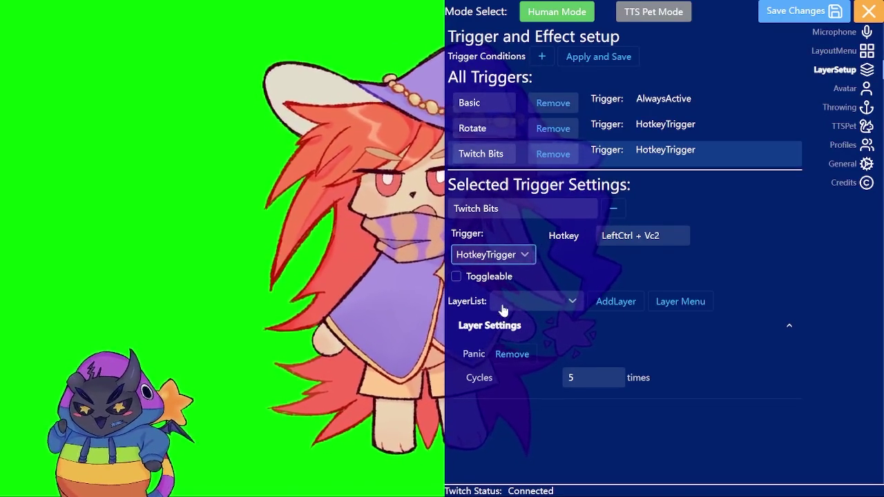
# - Try the TwitchRedeem and TwitchSub types on the Twitch Bits trigger, and return it to HotkeyTrigger
pyautogui.click(491, 353)
pyautogui.click(508, 264)
pyautogui.click(514, 312)
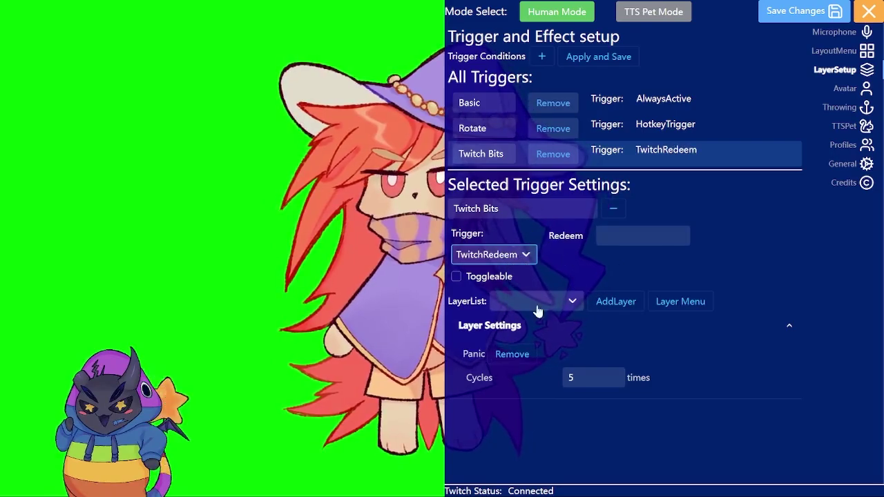
pyautogui.click(661, 237)
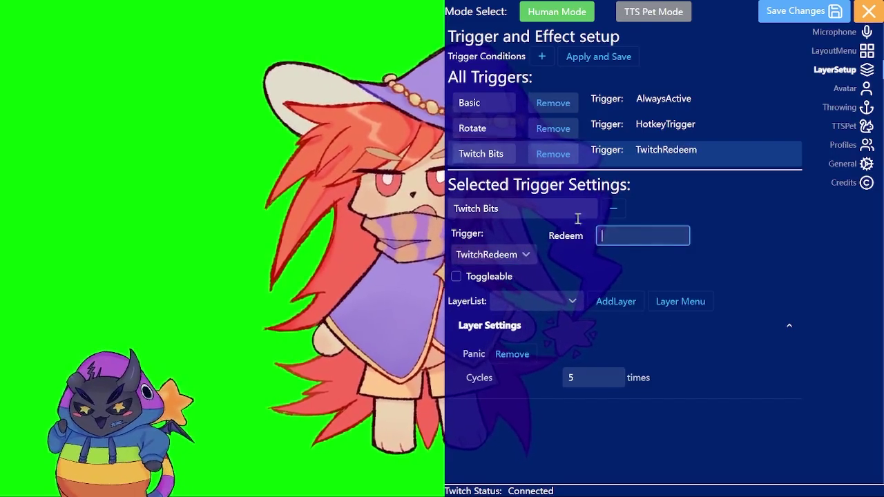
pyautogui.click(523, 254)
pyautogui.click(509, 349)
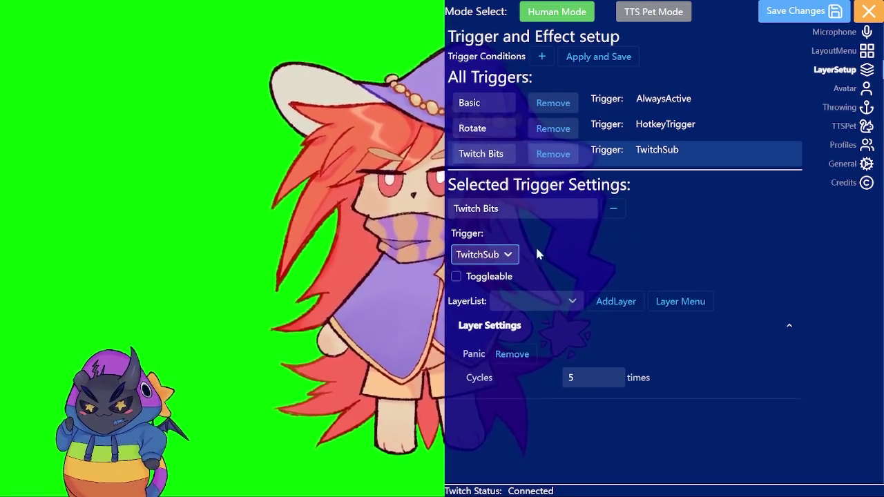
pyautogui.click(500, 256)
pyautogui.click(513, 237)
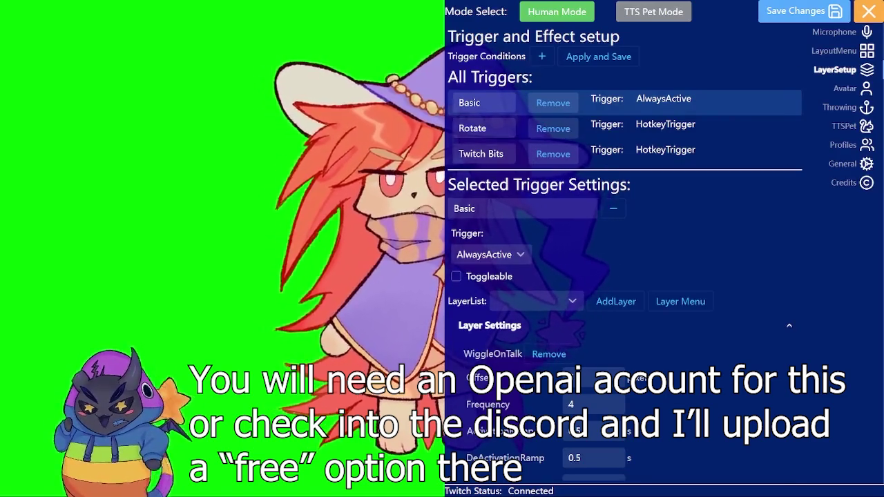
# - Display the TTS pet's LLM settings and system message, and switch the avatar to TTS Pet Mode
pyautogui.click(843, 126)
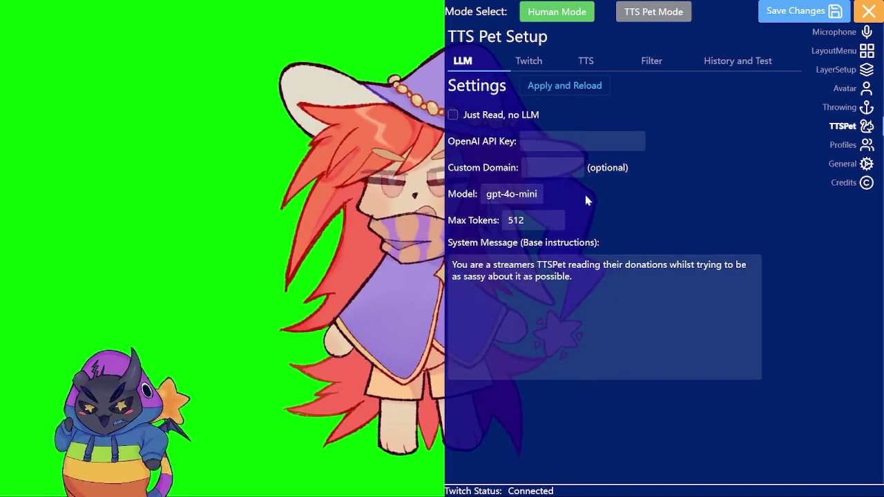
pyautogui.click(647, 326)
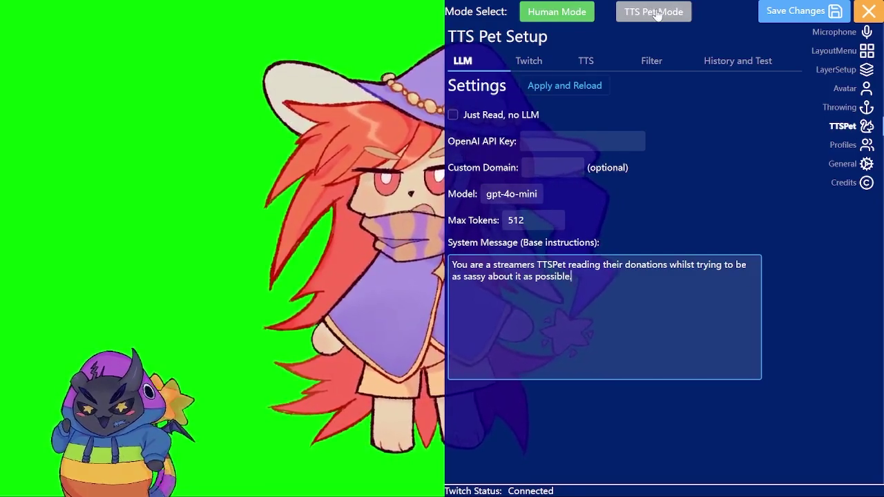
pyautogui.click(657, 14)
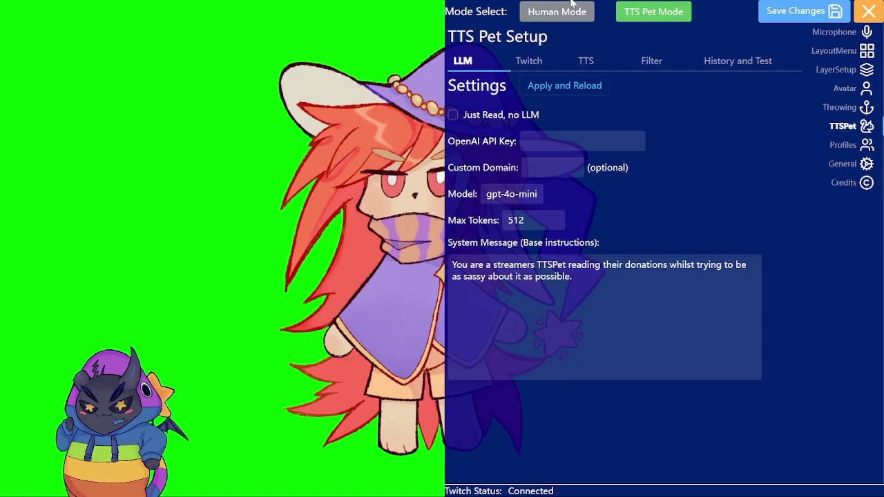
# - Examine the TTS pet's Twitch triggers, voice provider, word filter and test settings, and switch back to Human Mode
pyautogui.click(540, 65)
pyautogui.click(540, 115)
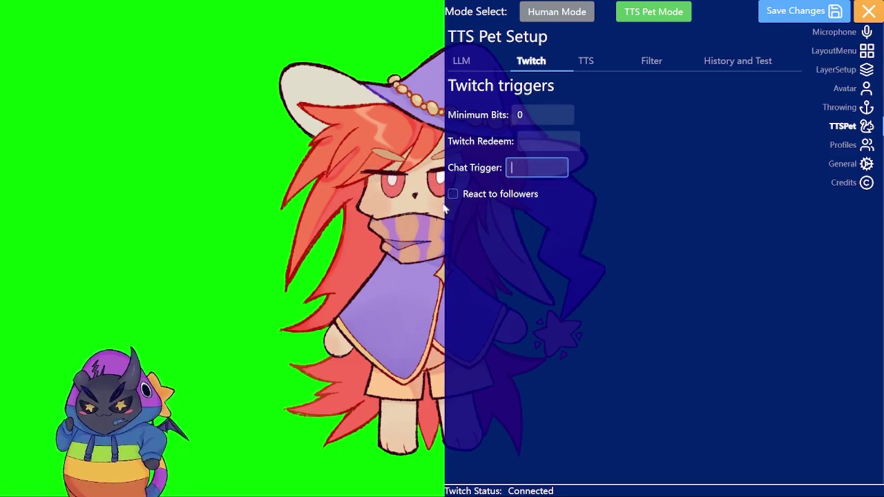
pyautogui.click(587, 62)
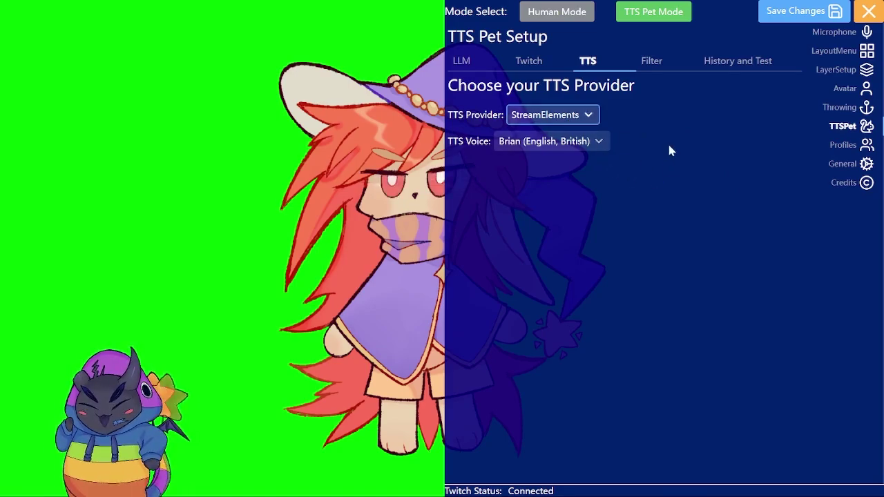
pyautogui.click(656, 69)
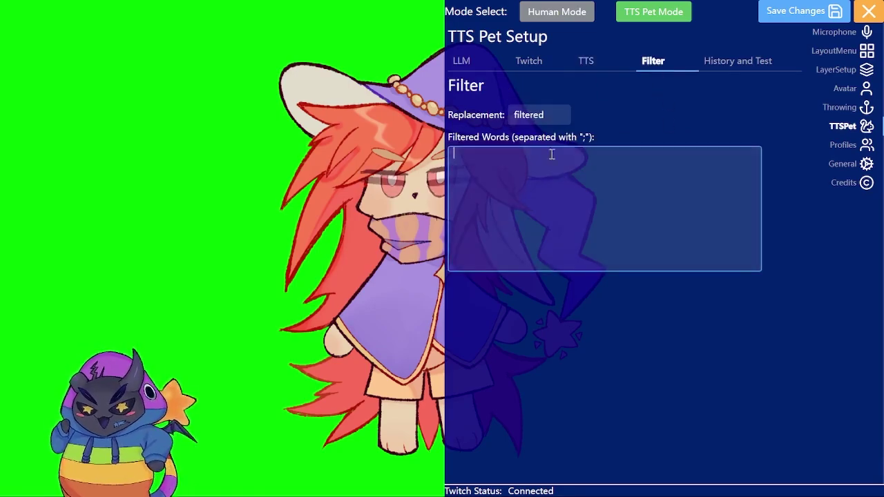
pyautogui.click(745, 67)
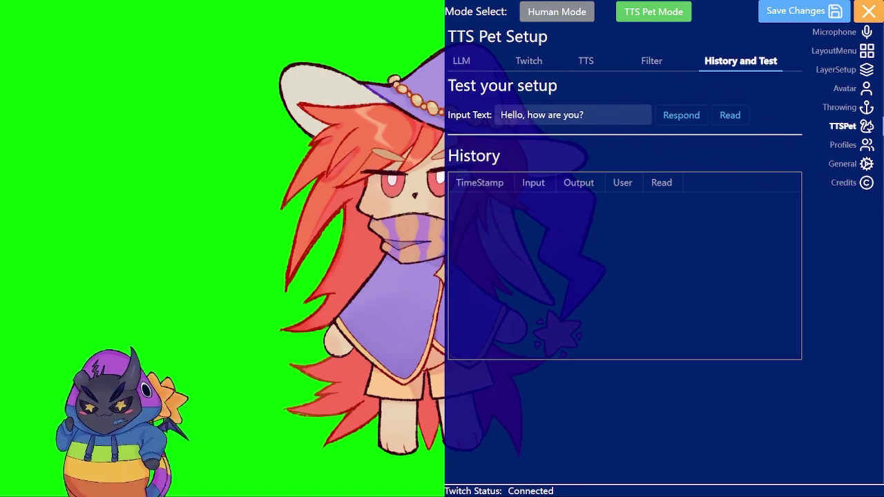
pyautogui.click(550, 15)
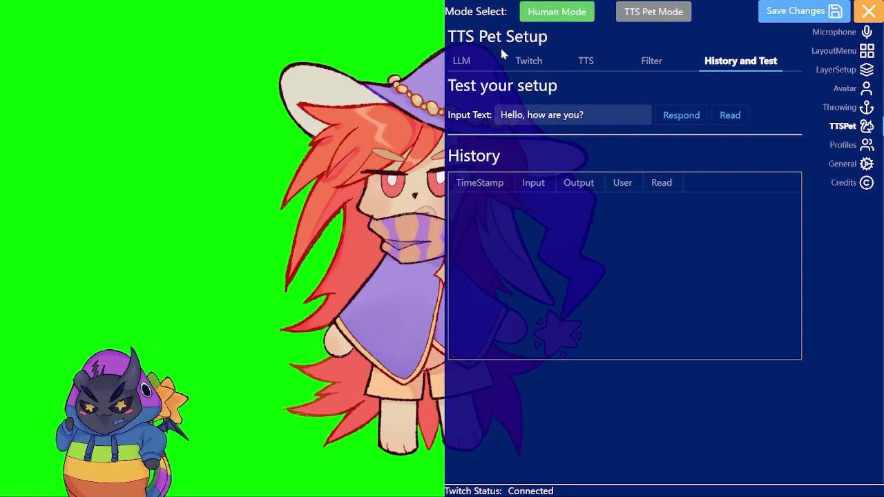
pyautogui.click(461, 60)
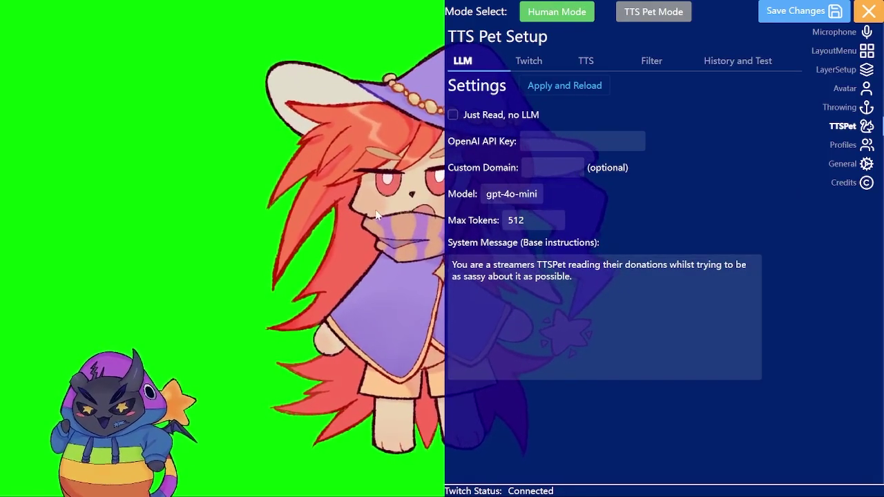
# - Activate the Twitch throwing system with hitboxes shown, and test a throw at the avatar
pyautogui.click(867, 108)
pyautogui.click(484, 85)
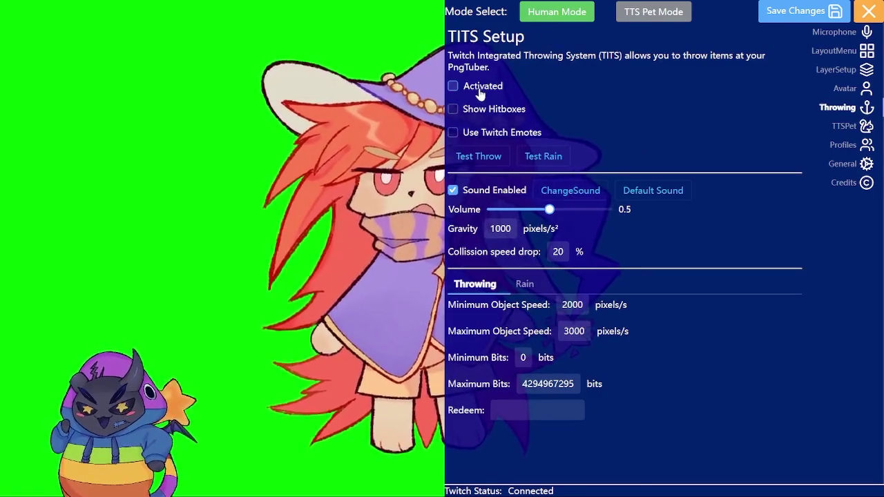
pyautogui.click(500, 109)
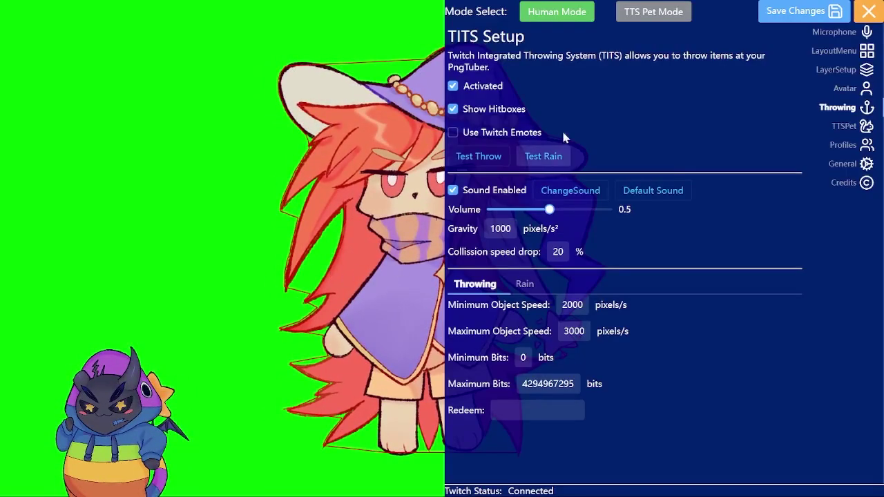
pyautogui.click(478, 156)
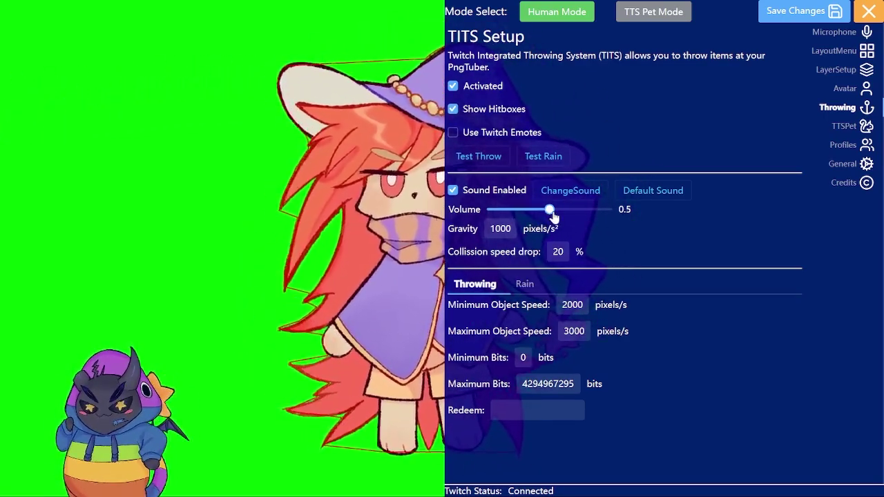
# - Lower the throwing sound volume to about 0.13, and test both a throw and the item rain
pyautogui.moveTo(550, 214); pyautogui.dragTo(504, 217)
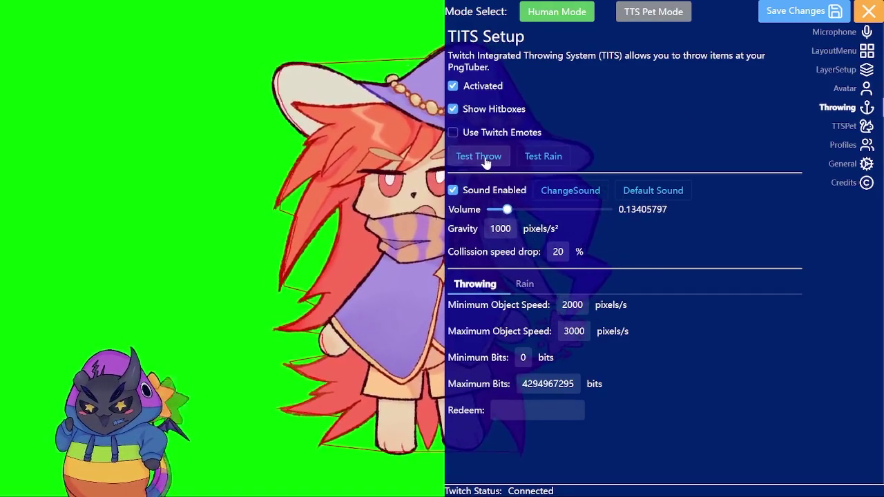
pyautogui.click(485, 161)
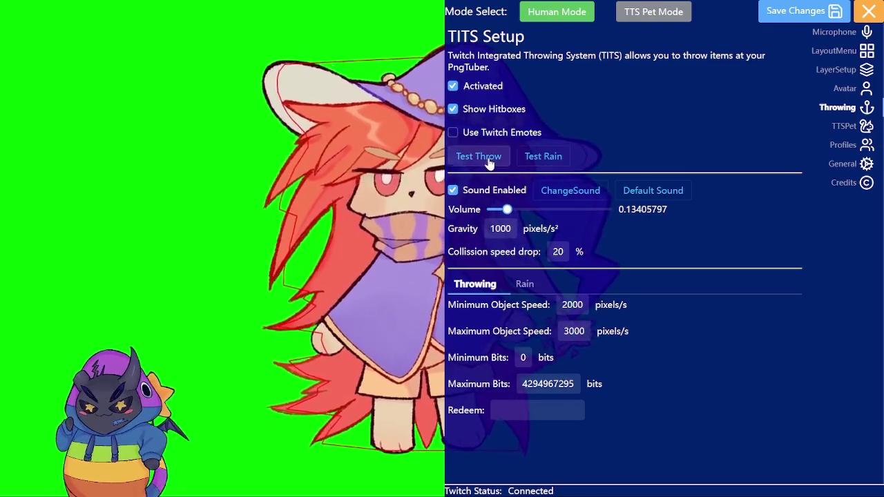
pyautogui.click(560, 160)
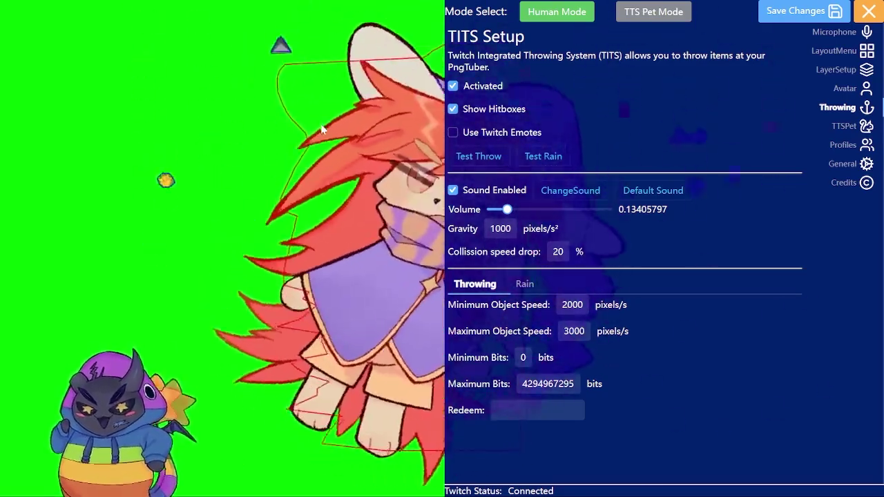